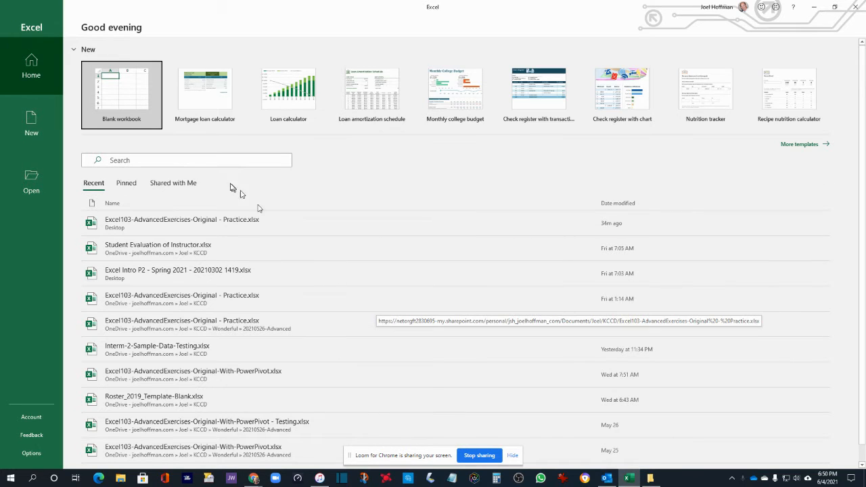
# Create a blank workbook and set the worksheet zoom to 200%.
pyautogui.click(115, 96)
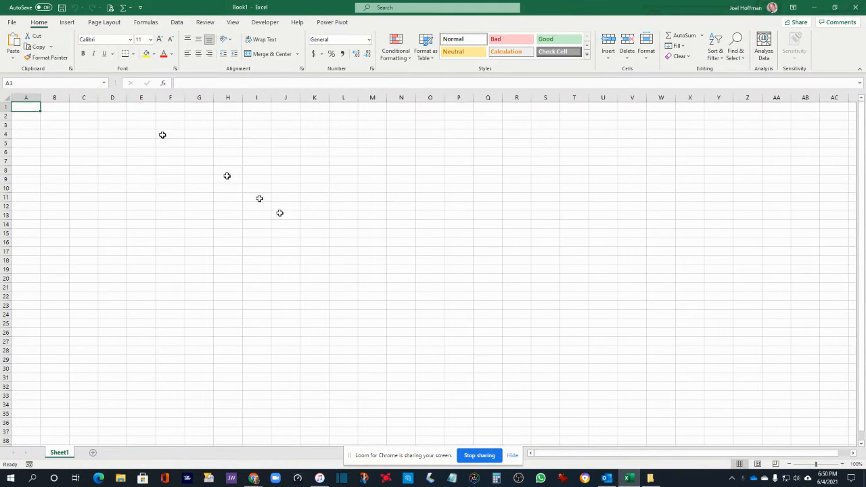
pyautogui.click(842, 465)
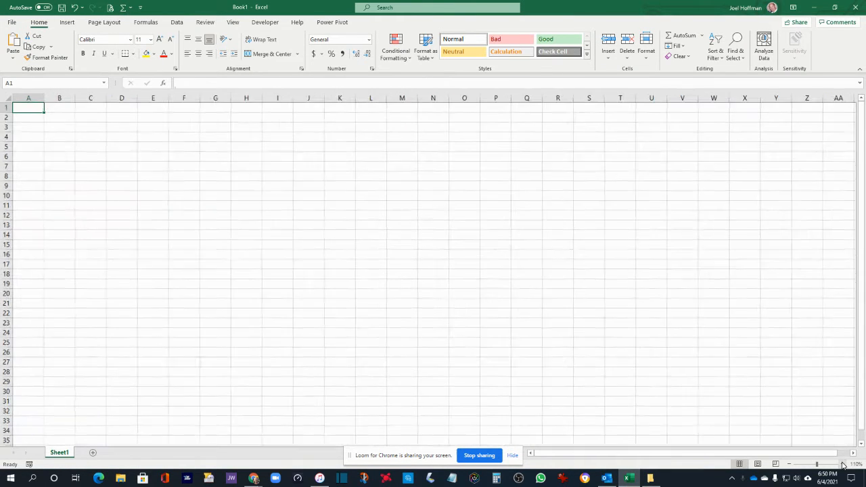
pyautogui.click(843, 464)
pyautogui.click(843, 465)
pyautogui.click(843, 465)
pyautogui.click(842, 465)
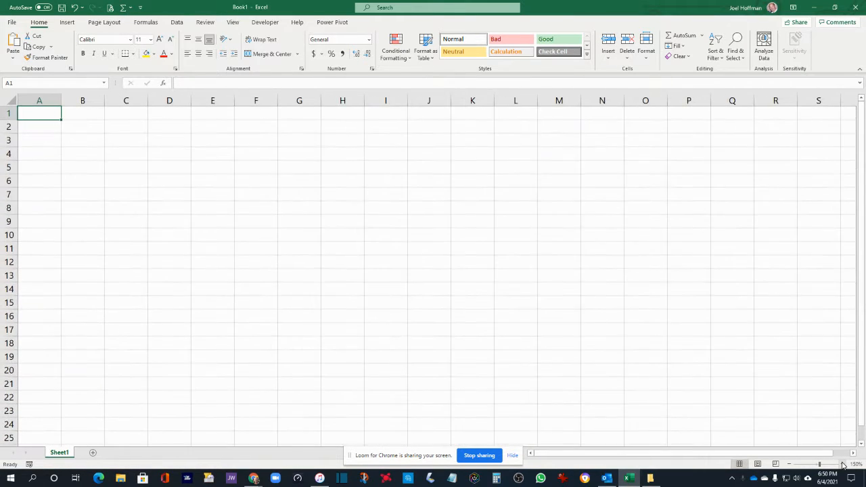
pyautogui.click(843, 464)
pyautogui.click(843, 465)
pyautogui.click(843, 465)
pyautogui.click(843, 465)
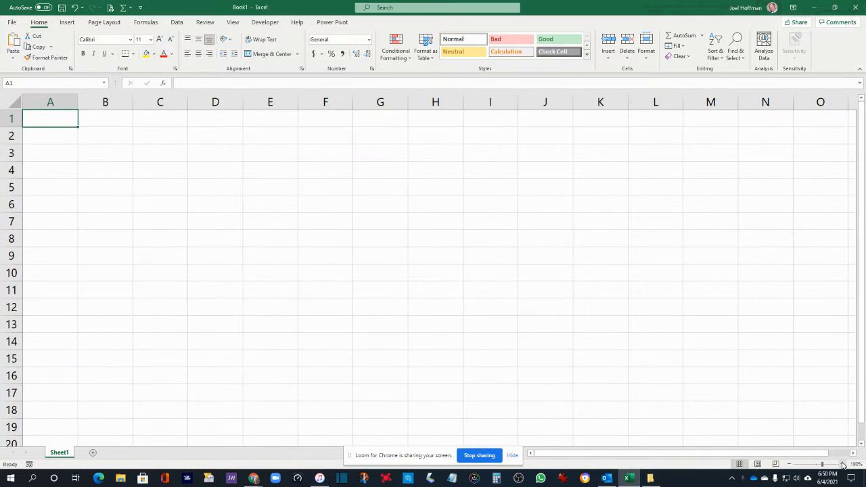
pyautogui.click(843, 465)
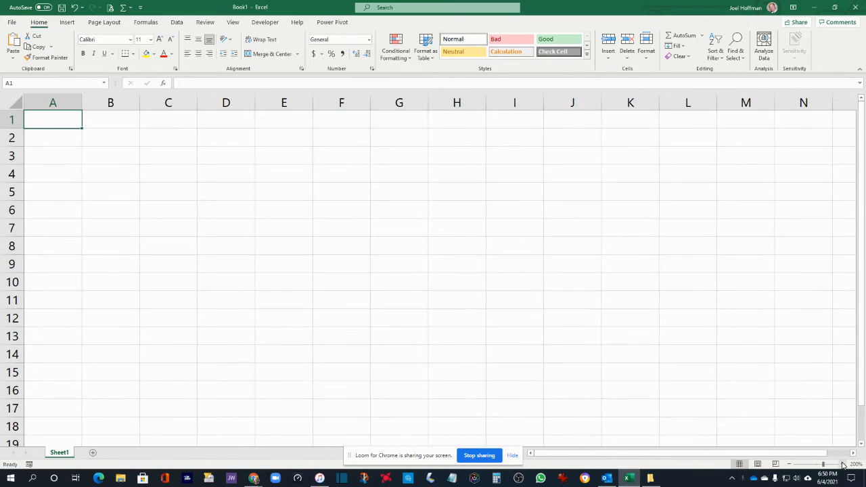
# Enter the values 2345, 1234, 346 and 5687 down cells C3 to C6.
pyautogui.click(165, 161)
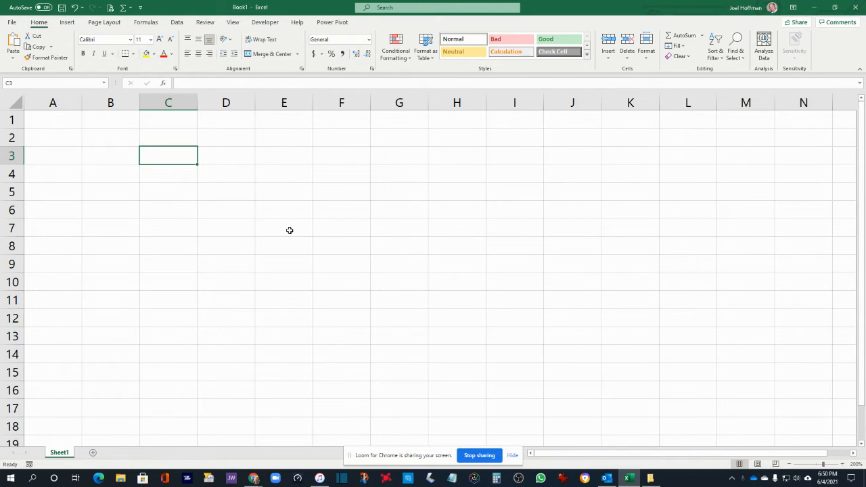
pyautogui.write('2345')
pyautogui.press('Return')
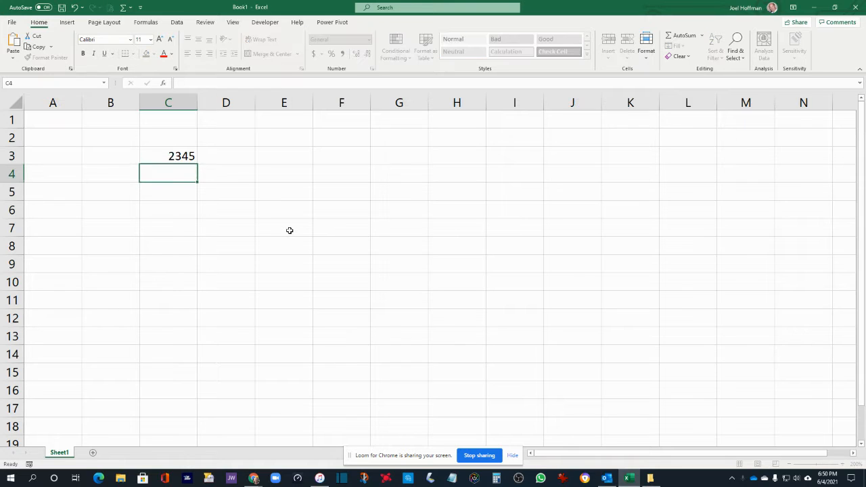
pyautogui.write('1234')
pyautogui.press('Return')
pyautogui.write('346')
pyautogui.press('Return')
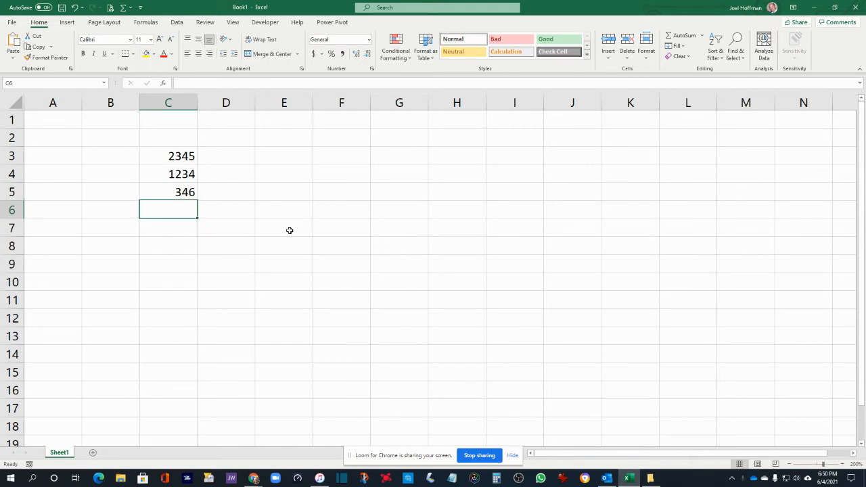
pyautogui.write('5687')
pyautogui.press('Return')
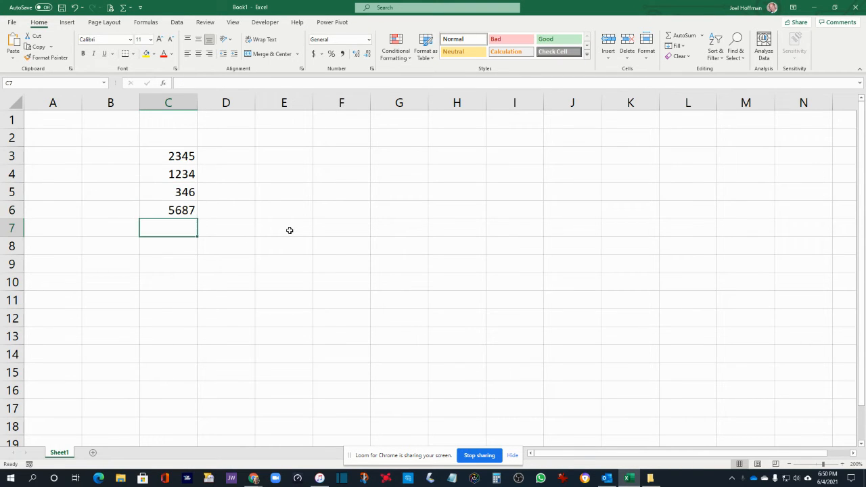
# Total the range C3:C6 in cell C7 with a SUM formula.
pyautogui.write('=sum')
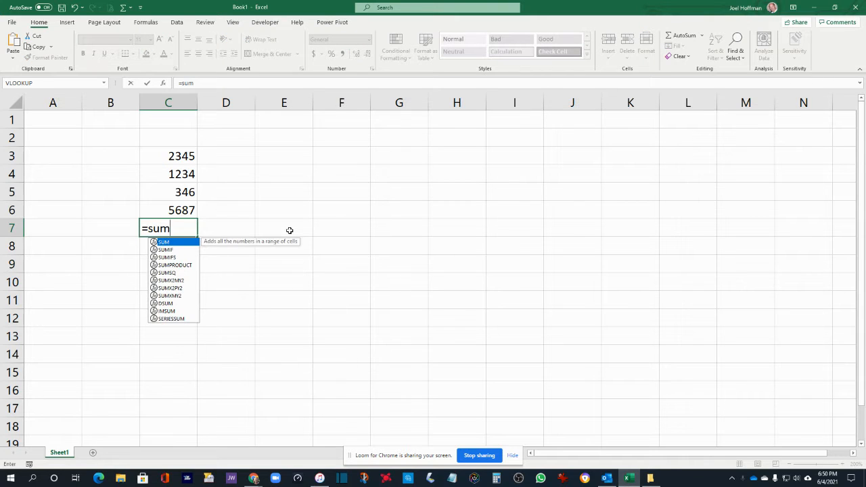
pyautogui.press('Tab')
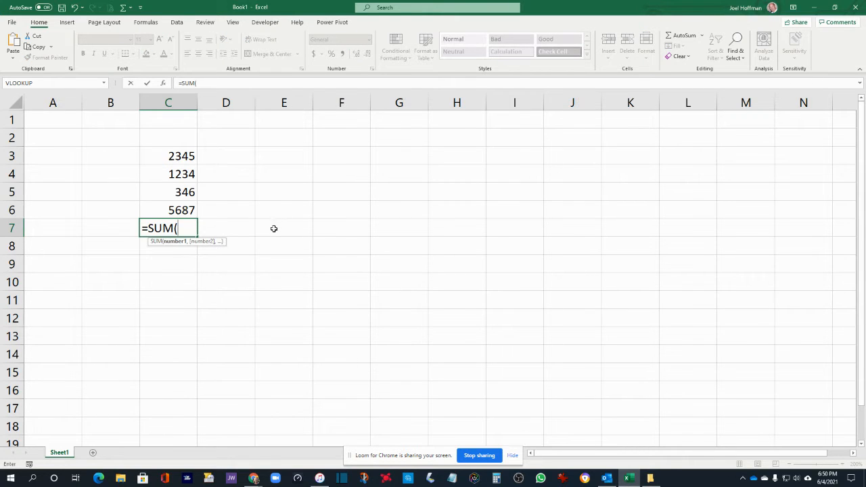
pyautogui.moveTo(183, 165); pyautogui.dragTo(174, 209)
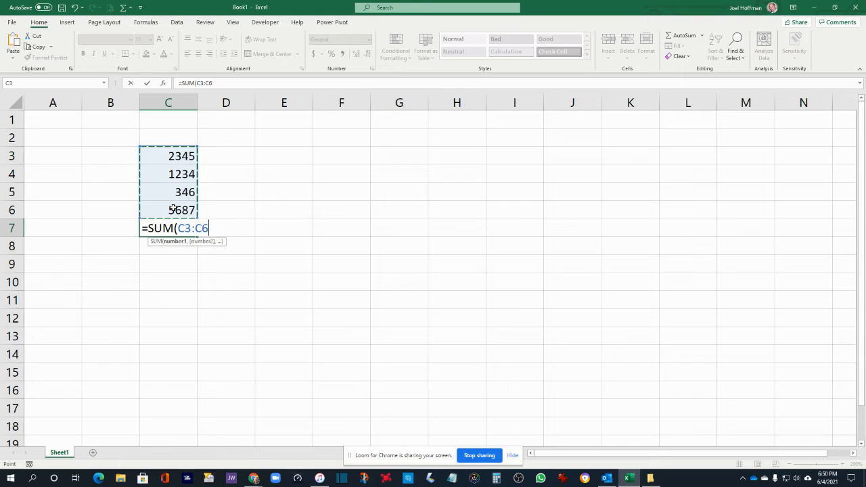
pyautogui.write(')')
pyautogui.press('Return')
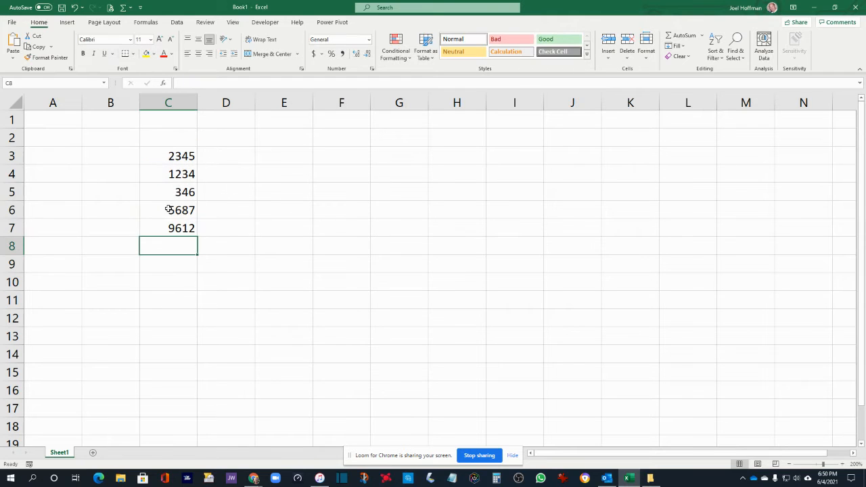
pyautogui.click(163, 227)
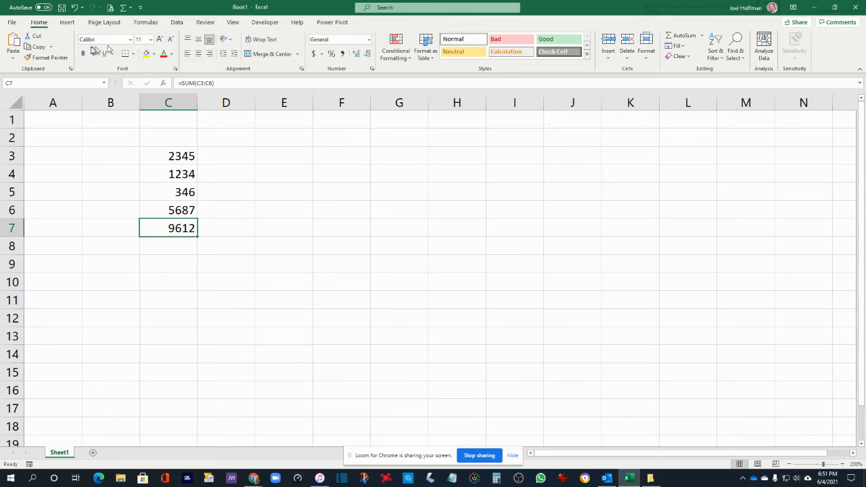
# Create a second blank workbook and set its worksheet zoom to 200%.
pyautogui.click(13, 24)
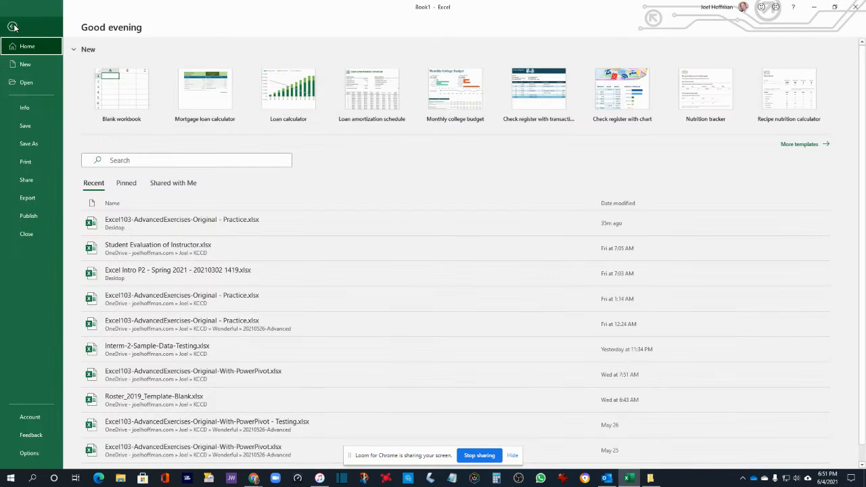
pyautogui.click(122, 95)
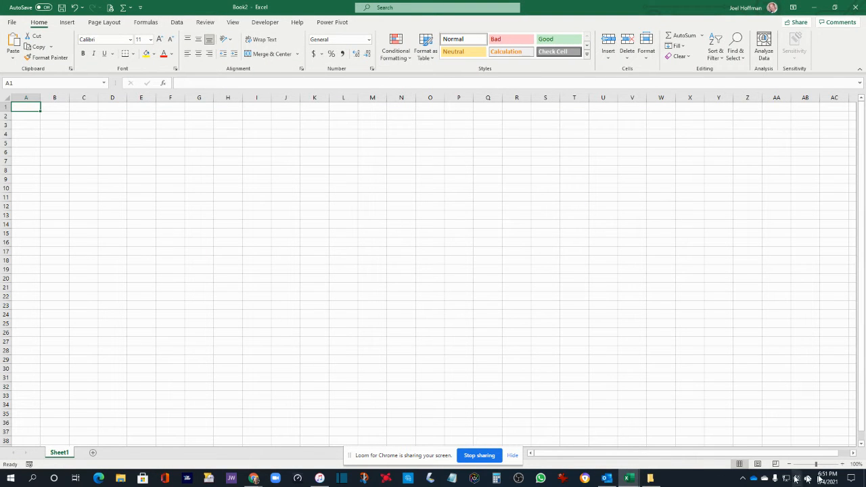
pyautogui.click(843, 464)
pyautogui.click(843, 464)
pyautogui.click(843, 464)
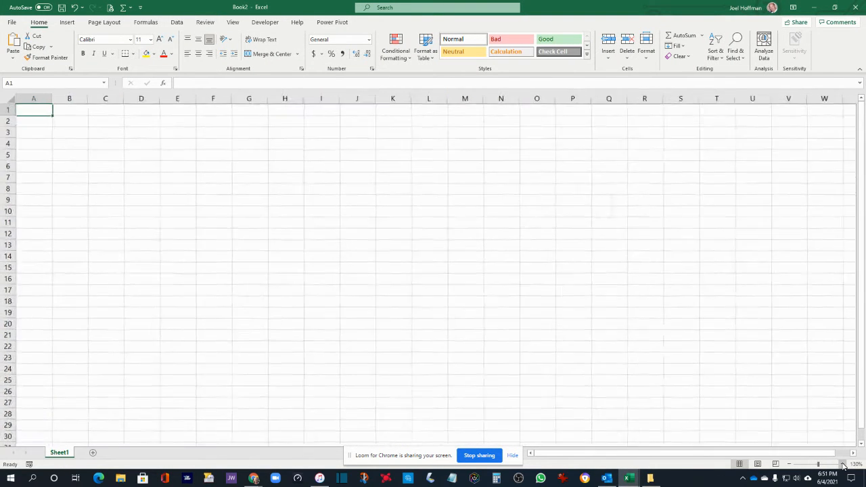
pyautogui.click(843, 464)
pyautogui.click(842, 464)
pyautogui.click(843, 464)
pyautogui.click(843, 464)
pyautogui.click(843, 464)
pyautogui.click(843, 464)
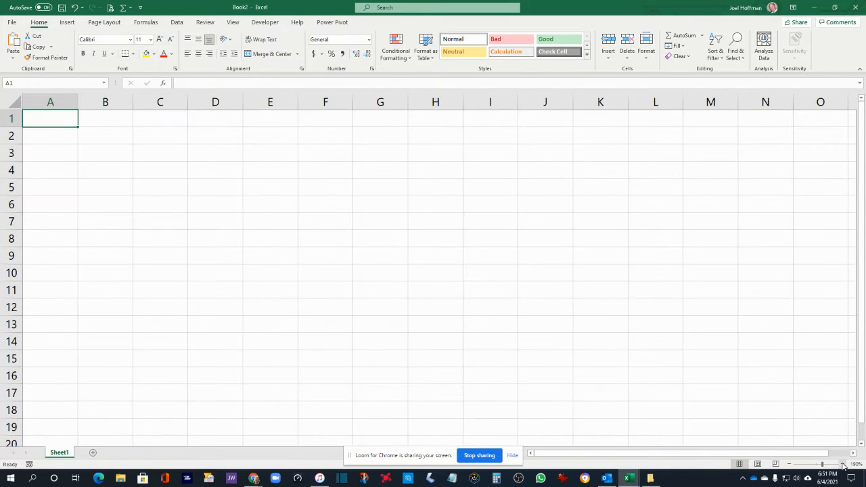
pyautogui.click(843, 464)
# Enter the label "Total from Book 1 Data:" in cell B4 and move to cell E4.
pyautogui.click(121, 177)
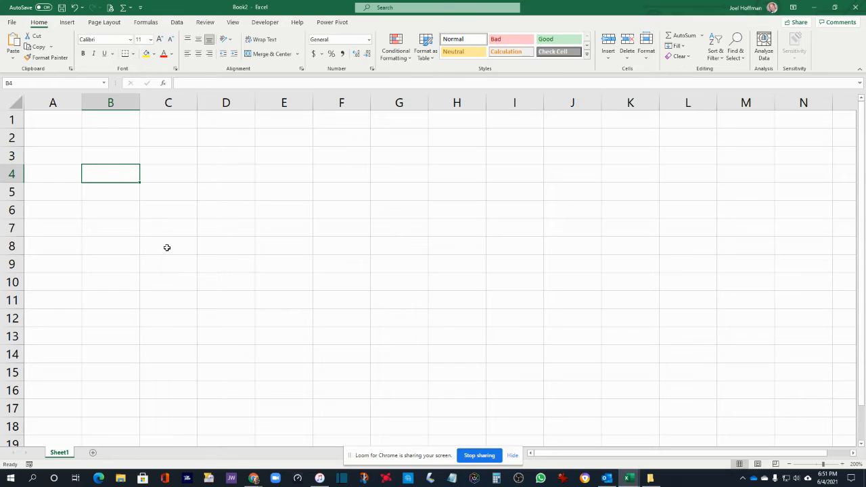
pyautogui.write('Total ')
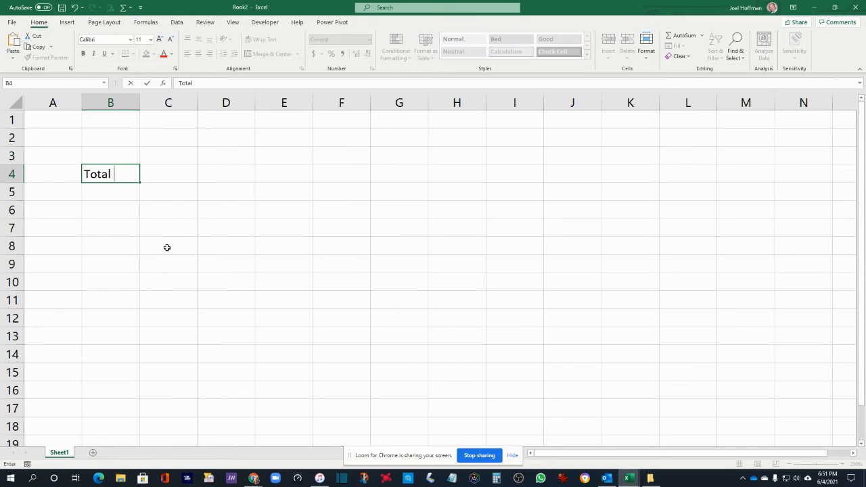
pyautogui.write('from Book 1')
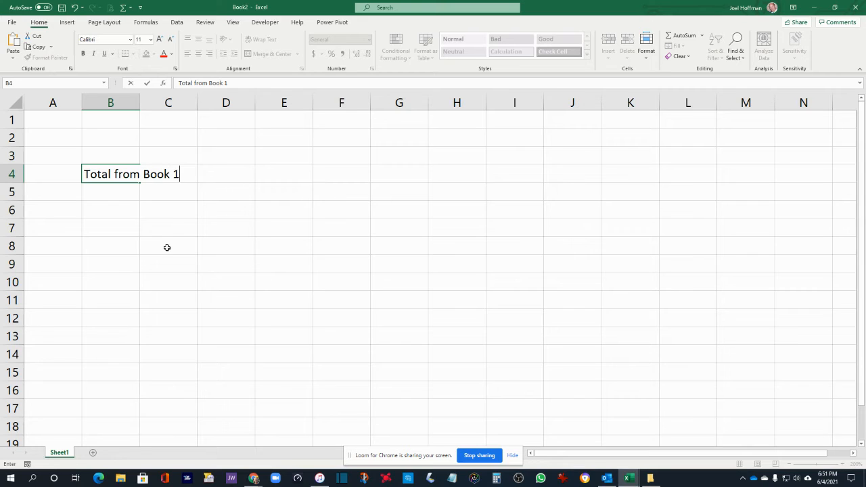
pyautogui.write(' Data:')
pyautogui.press('Tab')
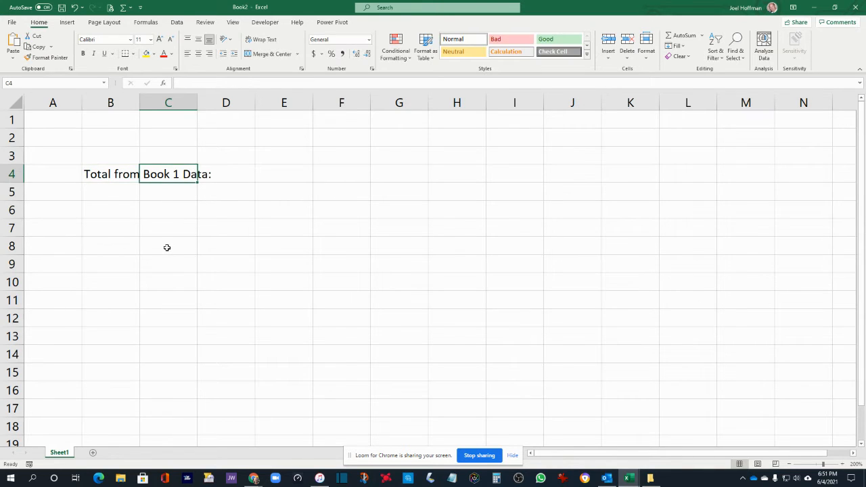
pyautogui.press('Tab')
pyautogui.press('Tab')
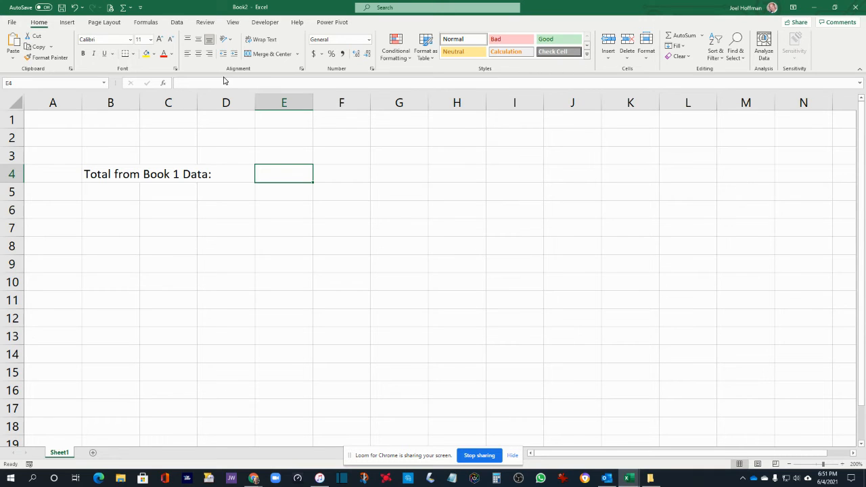
# Arrange all open workbook windows side by side using the Vertical arrangement.
pyautogui.click(237, 26)
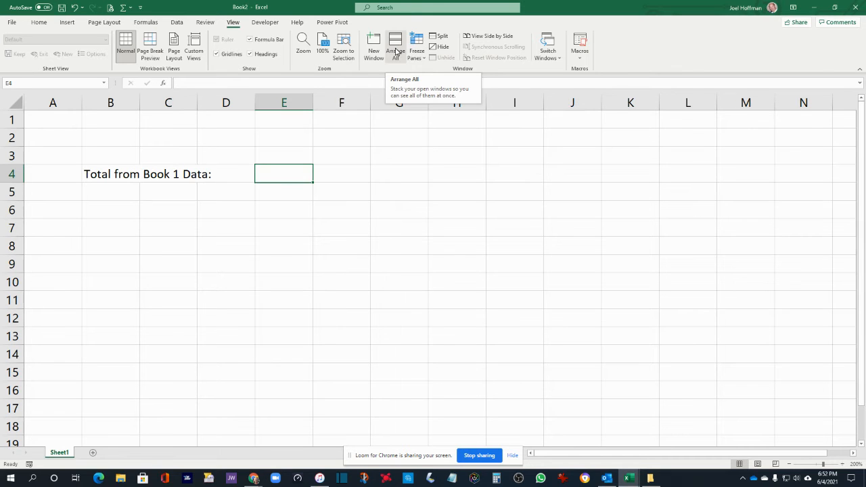
pyautogui.click(396, 51)
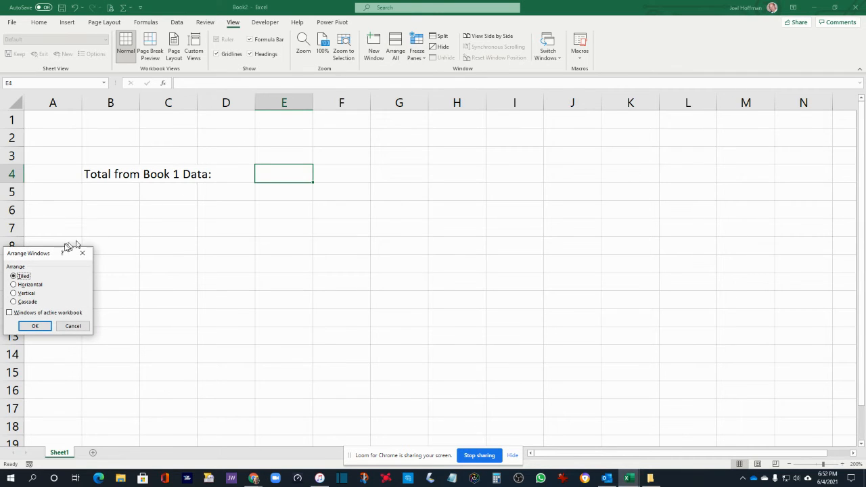
pyautogui.moveTo(47, 256); pyautogui.dragTo(393, 141)
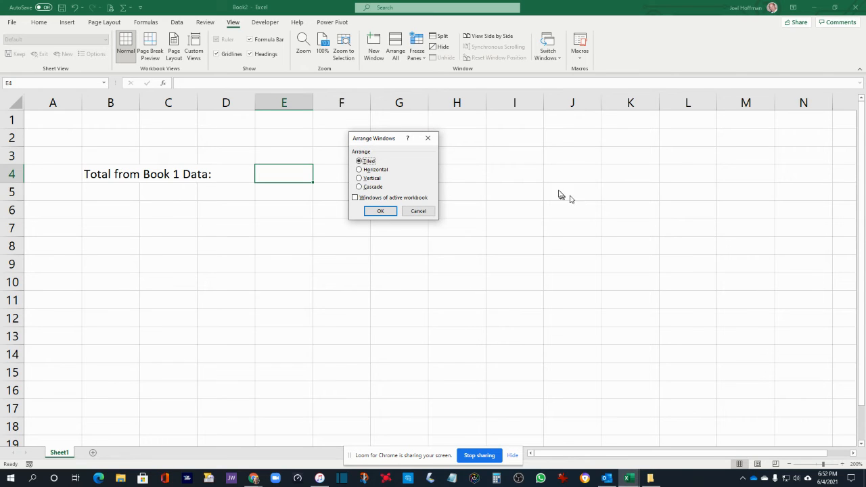
pyautogui.click(359, 179)
pyautogui.click(373, 213)
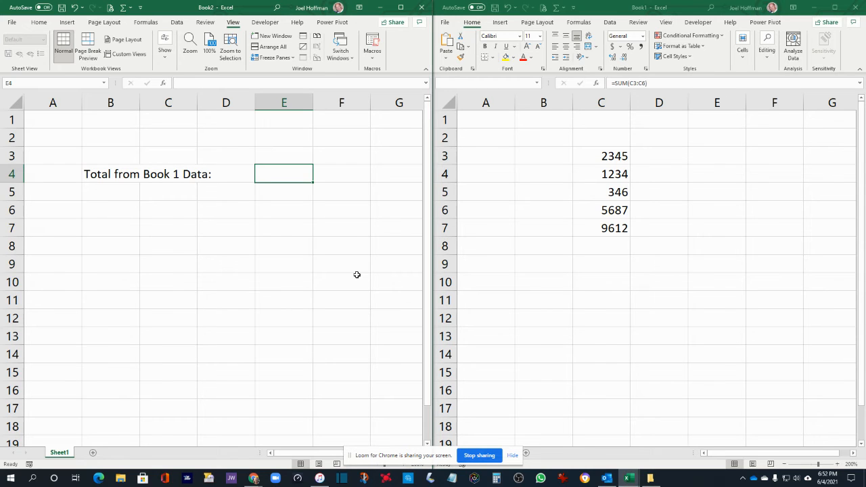
# Add the label "Total:" in cell B7 of Book1, beside the sum of the values.
pyautogui.click(608, 146)
pyautogui.moveTo(608, 142); pyautogui.dragTo(605, 283)
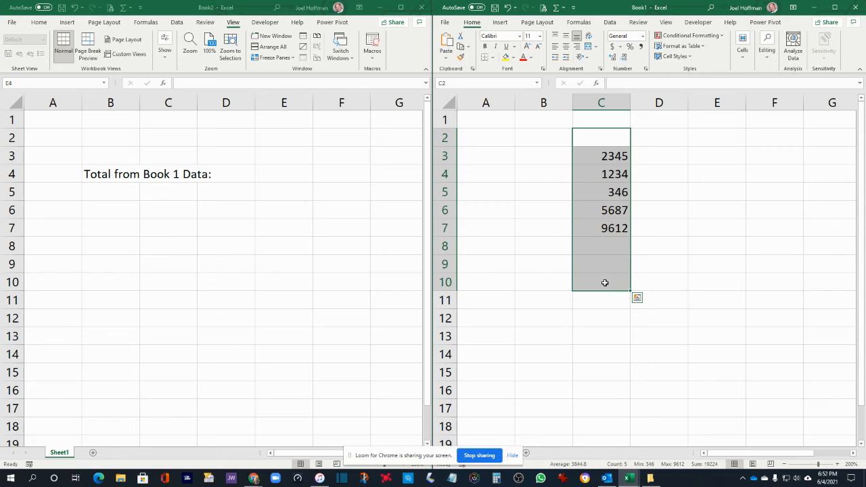
pyautogui.click(603, 229)
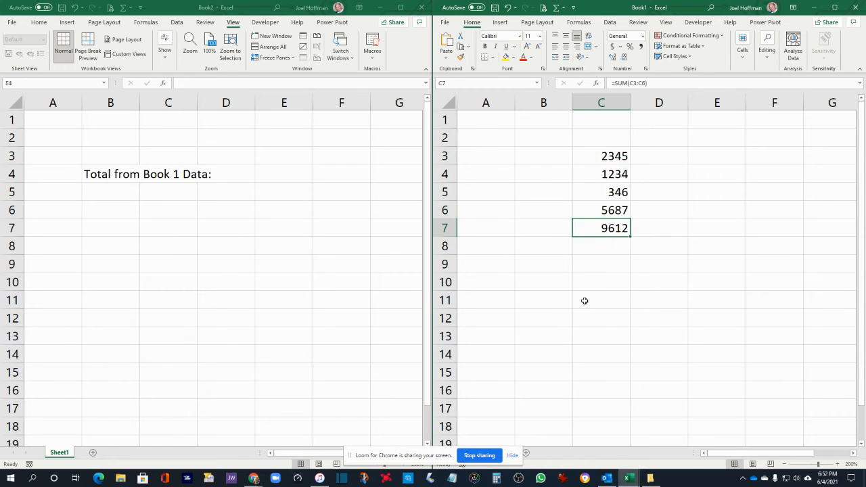
pyautogui.click(541, 233)
pyautogui.write('Total:')
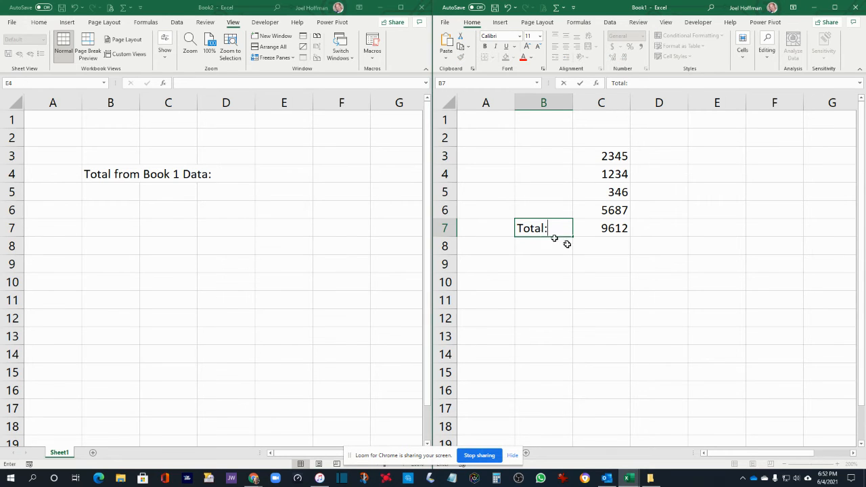
pyautogui.click(604, 228)
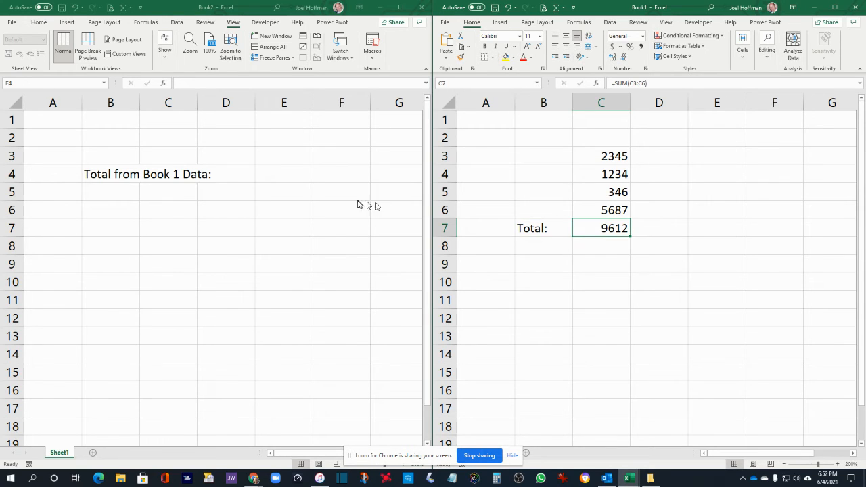
# Link cell E4 of Book2 to the total in Book1 with the formula =[Book1]Sheet1!$C$7, and compare both cells' formulas.
pyautogui.click(295, 179)
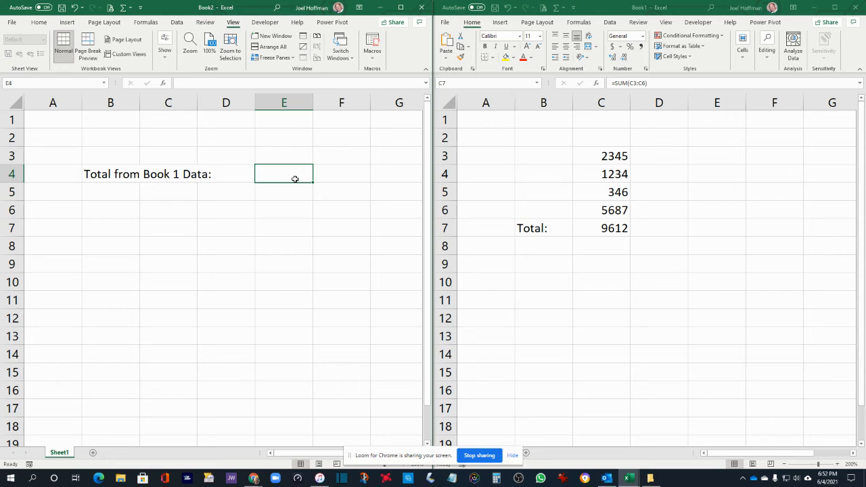
pyautogui.write('=')
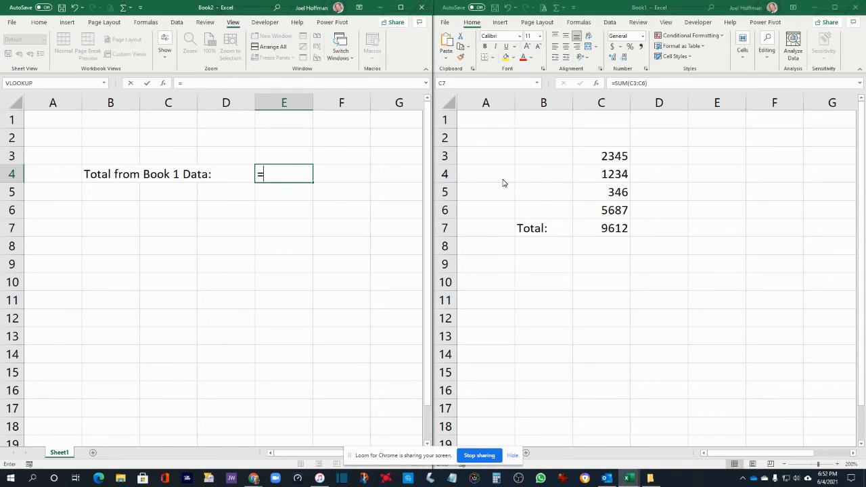
pyautogui.click(600, 233)
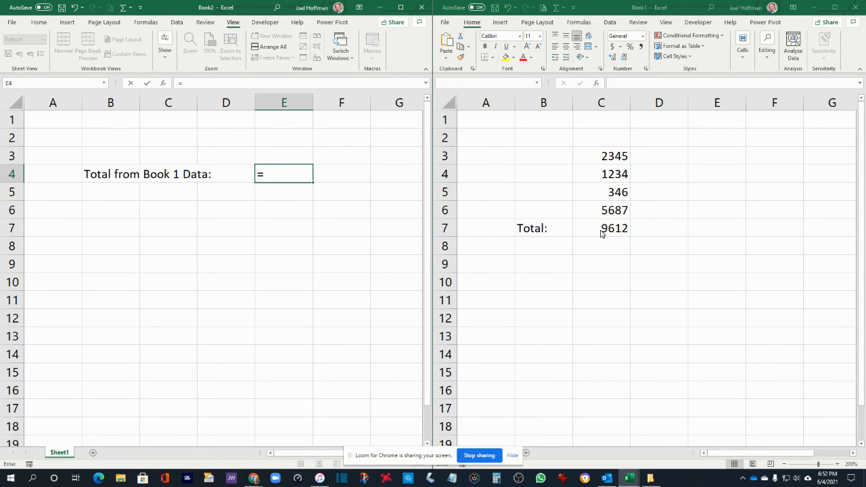
pyautogui.click(600, 232)
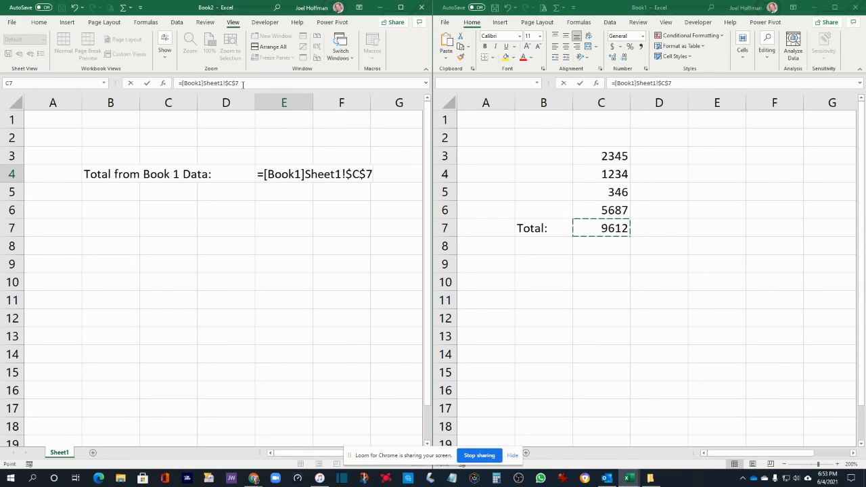
pyautogui.press('Return')
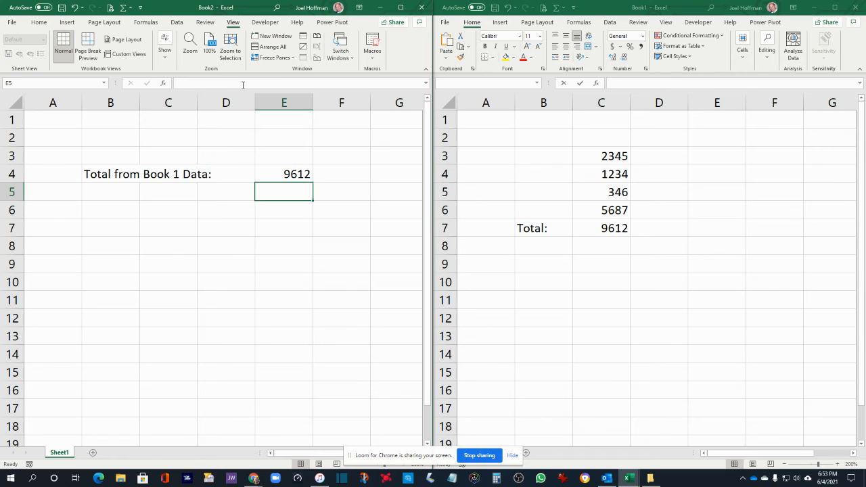
pyautogui.click(290, 171)
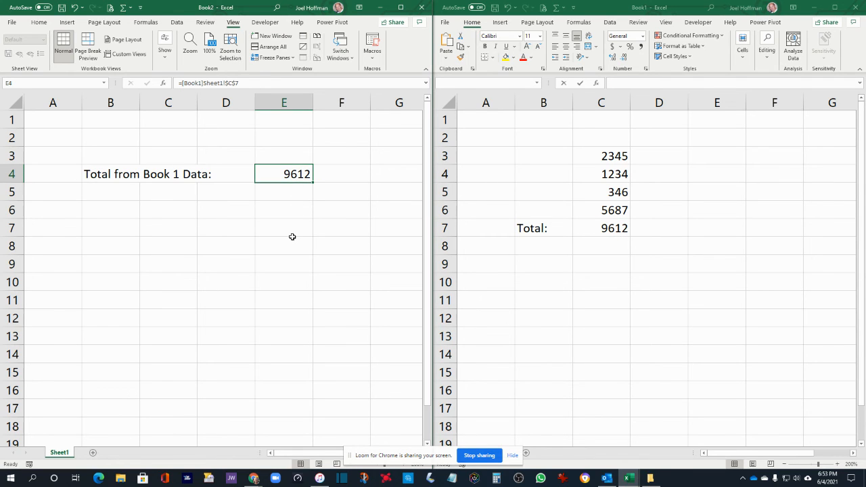
pyautogui.click(610, 228)
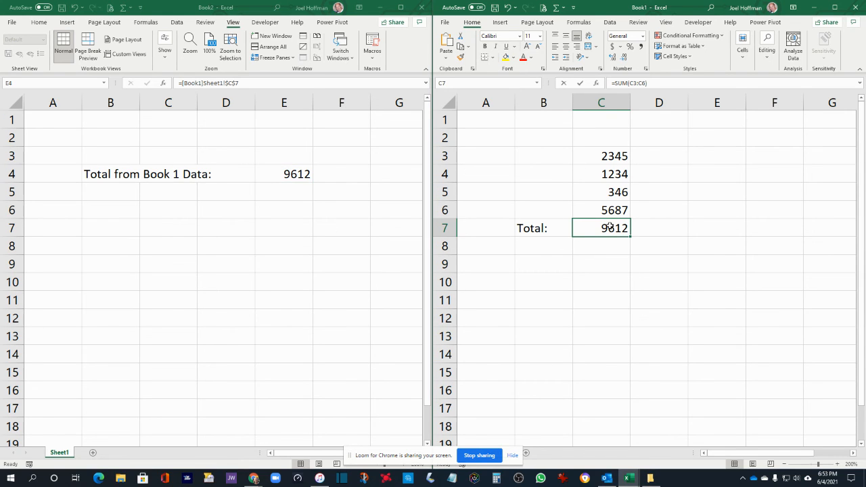
pyautogui.click(295, 176)
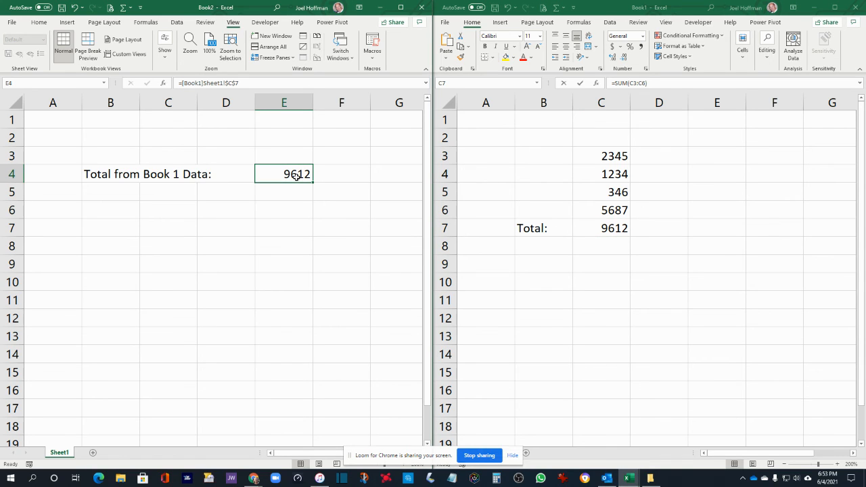